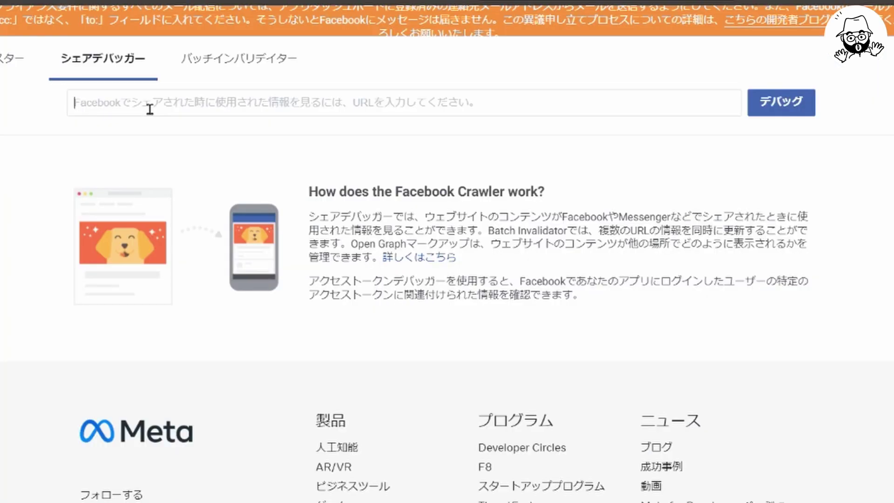
{"action": "left_click", "coordinate": [216, 115]}
{"action": "type", "text": "http://akirak.ipm.jp/"}
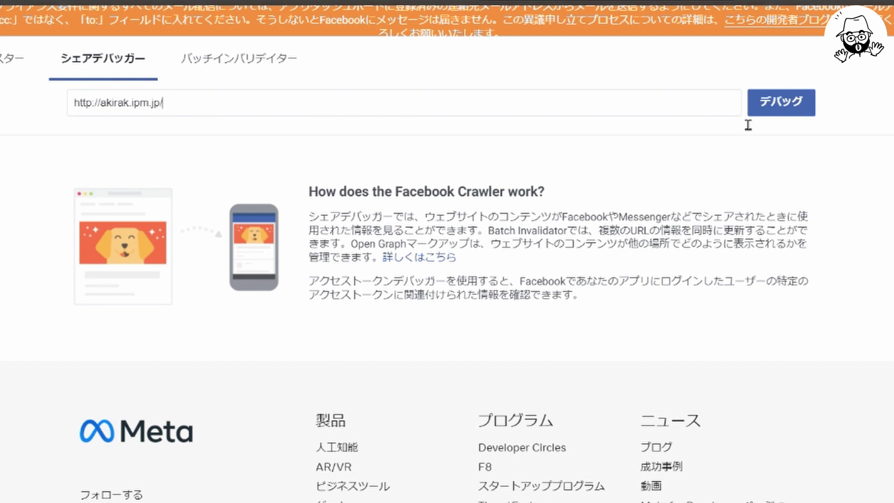
{"action": "left_click", "coordinate": [783, 110]}
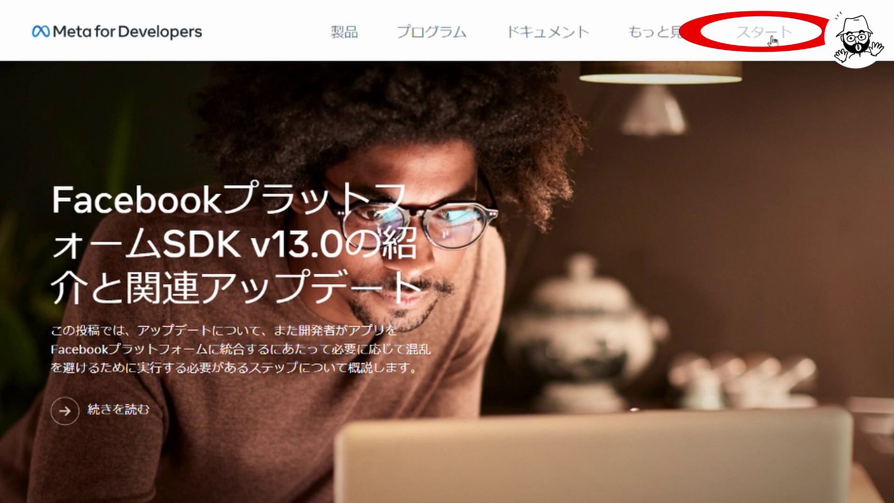
Step: Start developer registration and have a verification SMS sent to the entered mobile number
{"action": "left_click", "coordinate": [771, 41]}
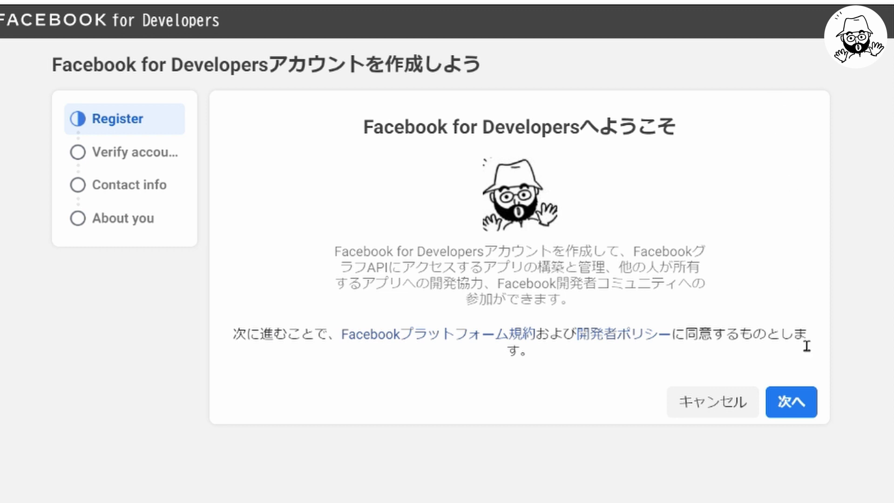
{"action": "left_click", "coordinate": [801, 416]}
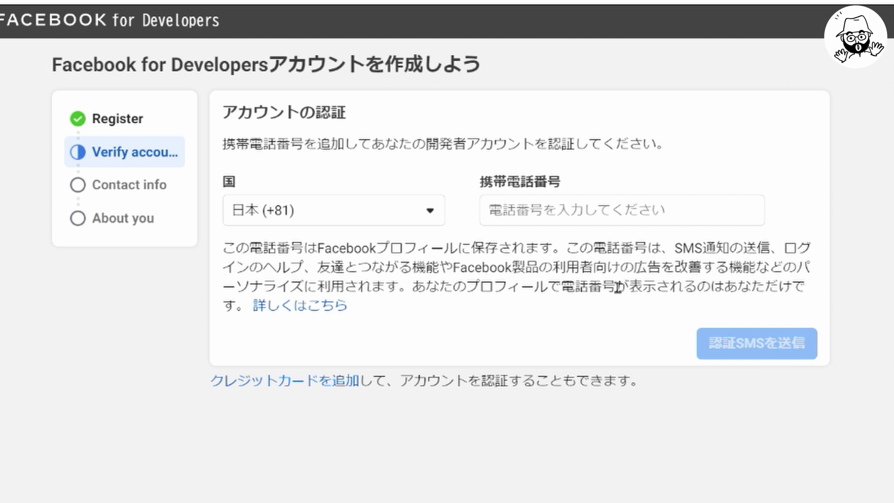
{"action": "left_click", "coordinate": [586, 219]}
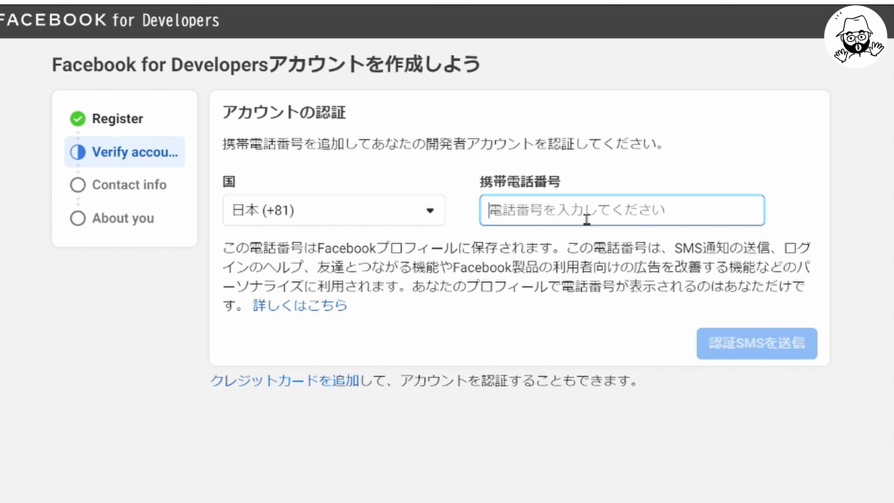
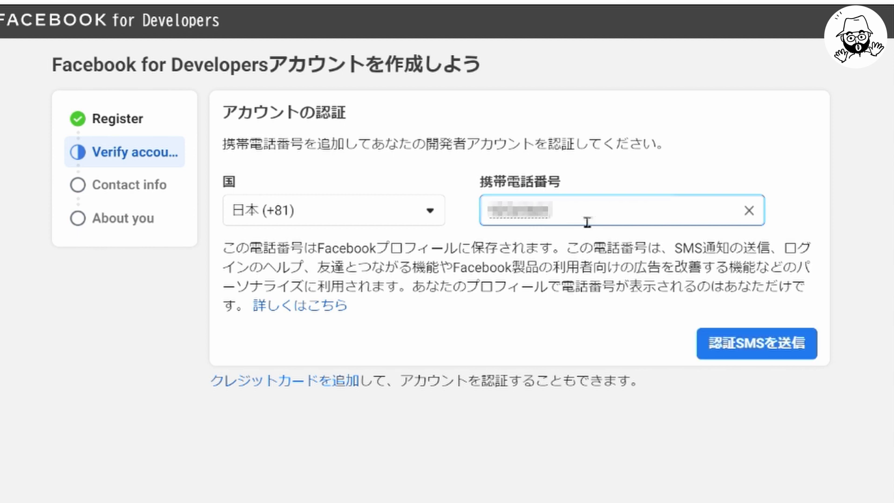
{"action": "key", "text": "Return"}
{"action": "left_click", "coordinate": [756, 344]}
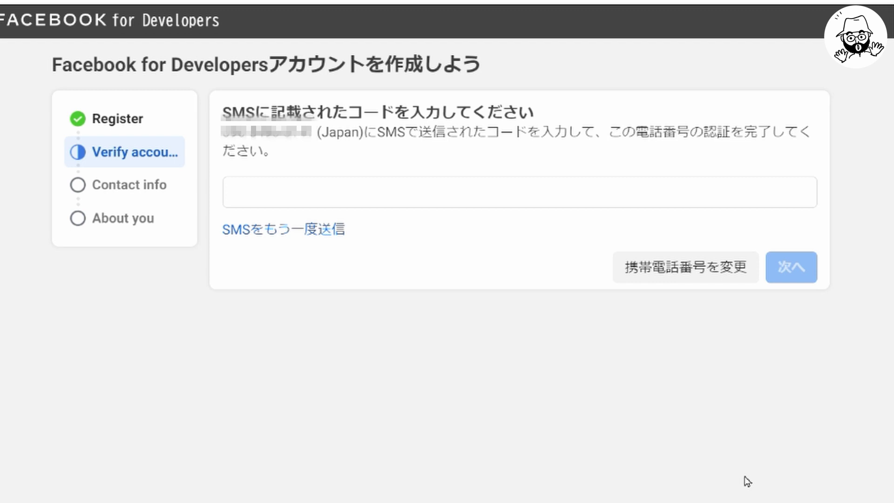
Step: Enter and submit the texted SMS verification code
{"action": "left_click", "coordinate": [394, 198]}
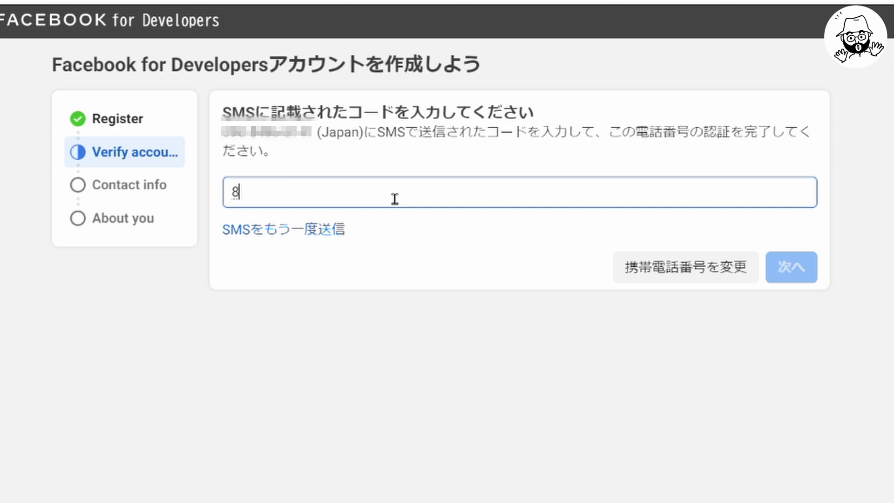
{"action": "key", "text": "Return"}
{"action": "left_click", "coordinate": [790, 268]}
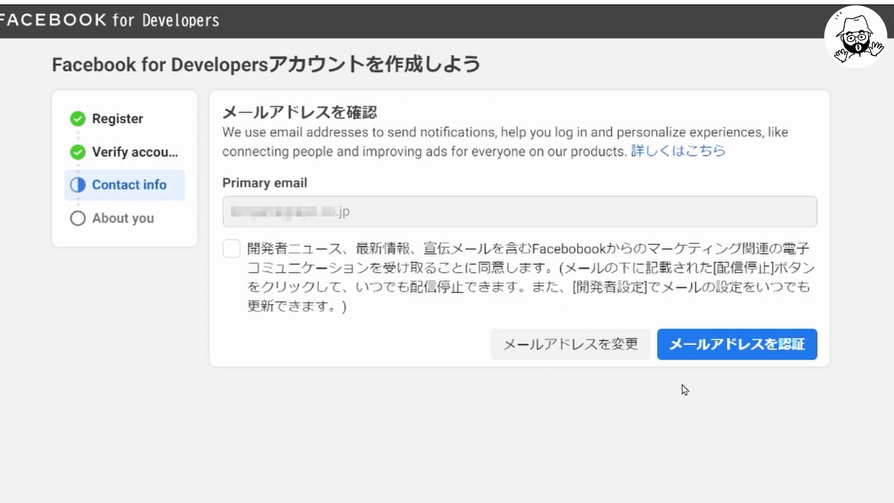
Step: Confirm the e-mail with marketing consent, choose the 開発者 role, and complete registration
{"action": "left_click", "coordinate": [231, 249]}
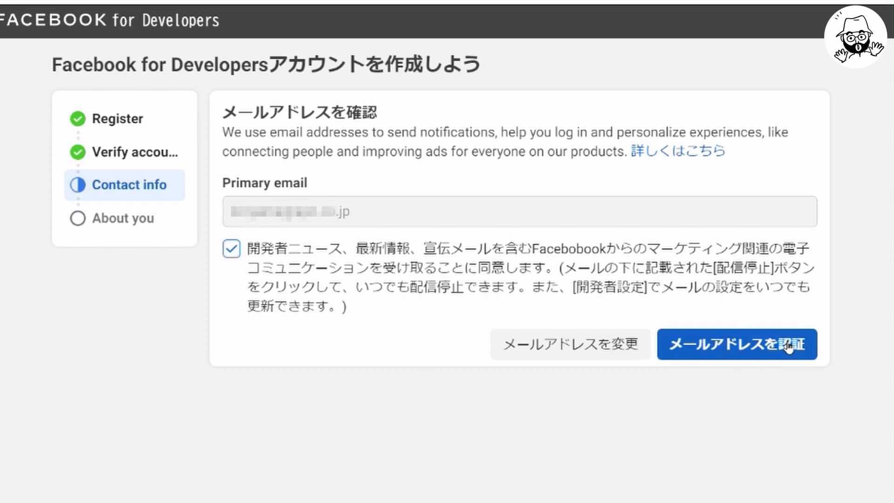
{"action": "left_click", "coordinate": [788, 347]}
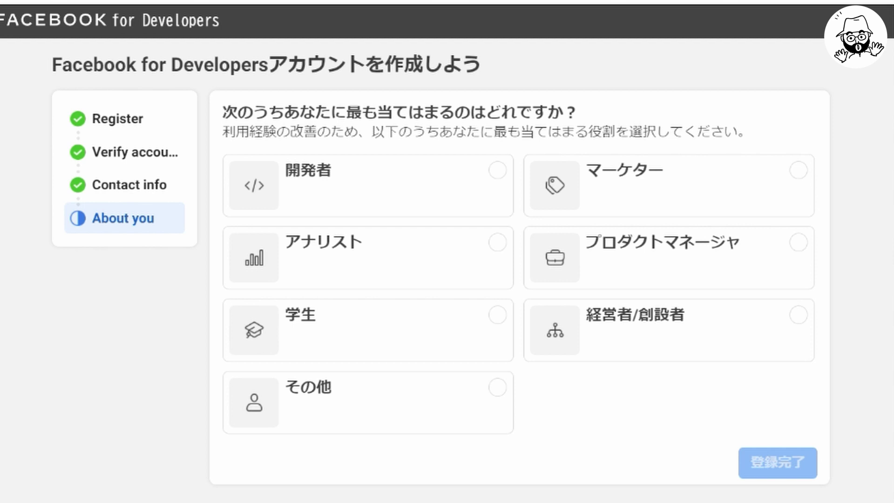
{"action": "left_click", "coordinate": [359, 196]}
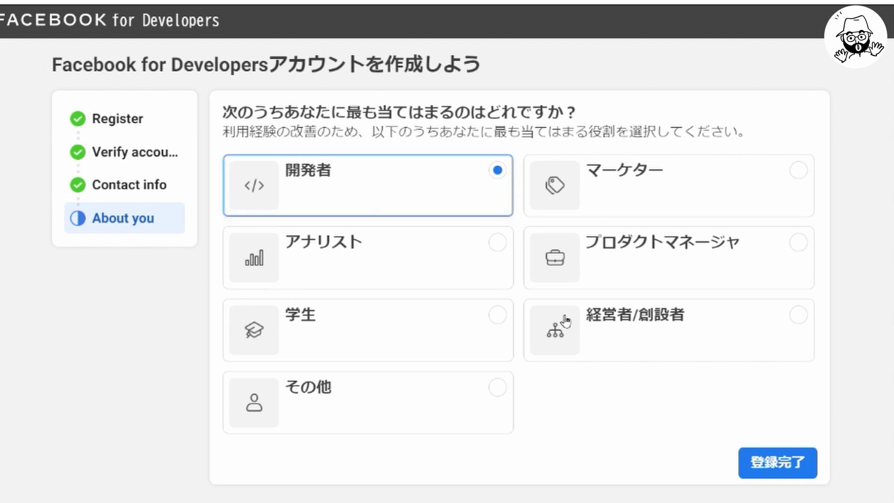
{"action": "left_click", "coordinate": [792, 471]}
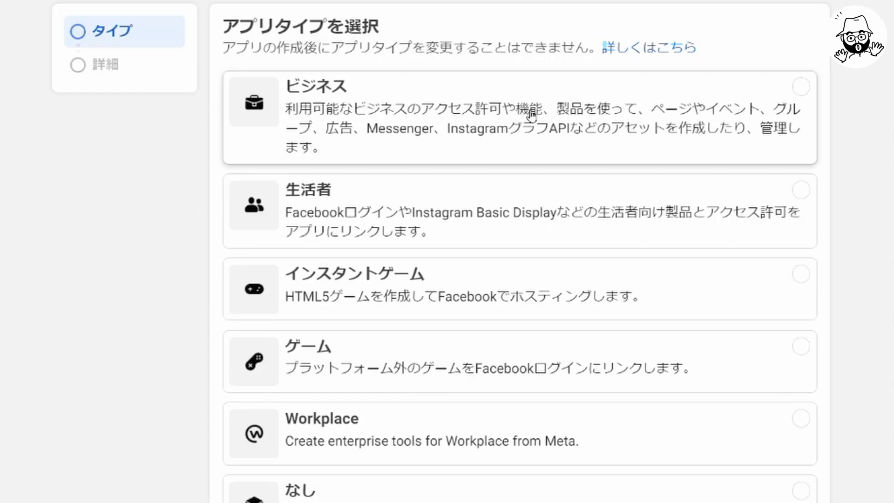
Step: Choose the 'none' app type and create an app with display name ak_ogp
{"action": "scroll", "coordinate": [531, 114], "scroll_direction": "down", "scroll_amount": 3}
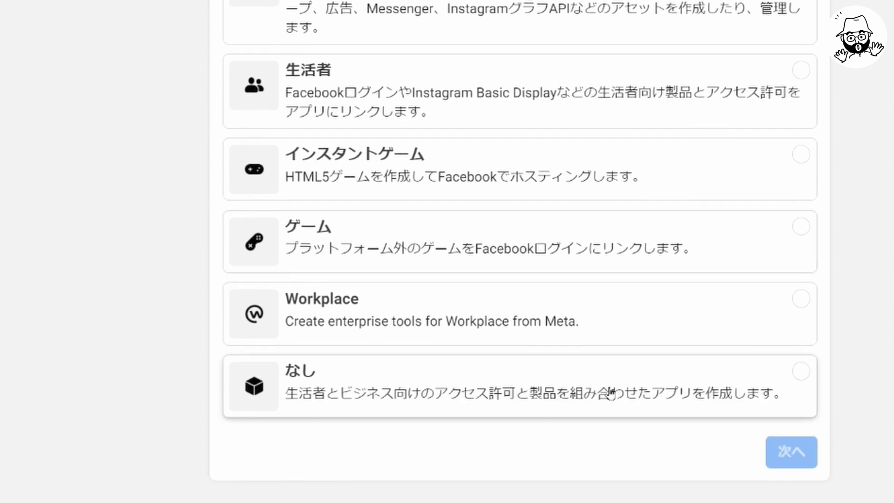
{"action": "left_click", "coordinate": [648, 380]}
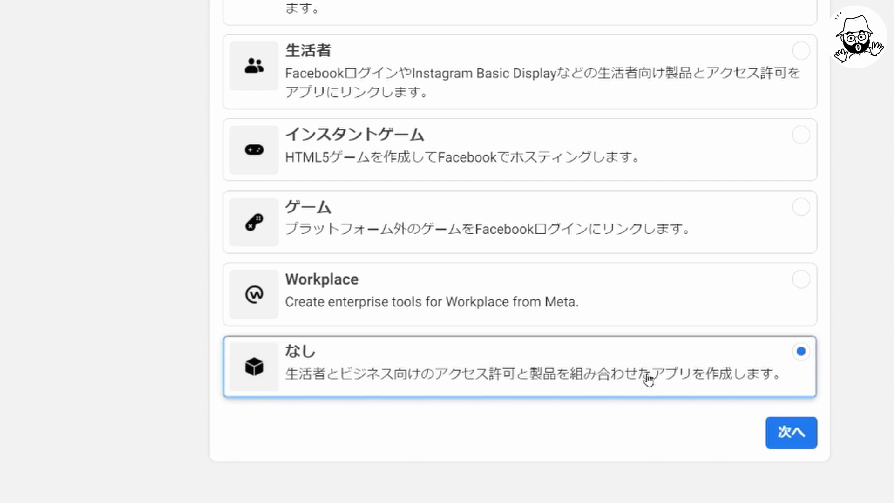
{"action": "left_click", "coordinate": [799, 435]}
{"action": "type", "text": "a"}
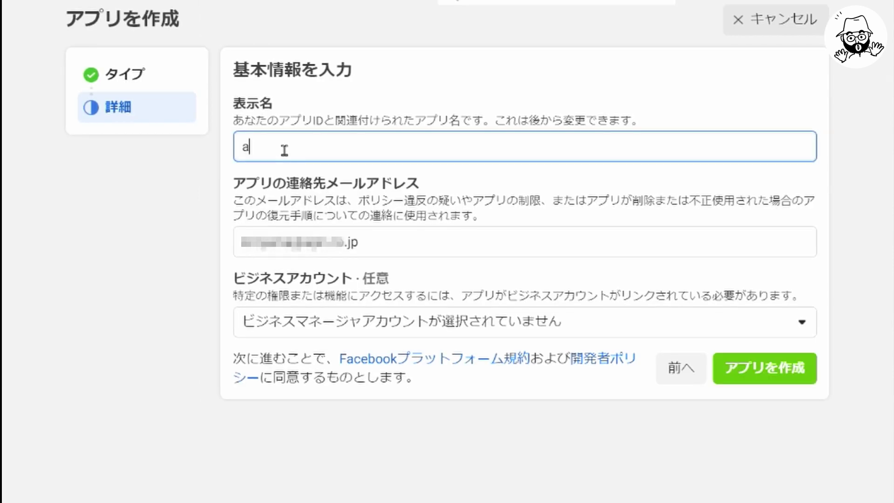
{"action": "type", "text": "k_"}
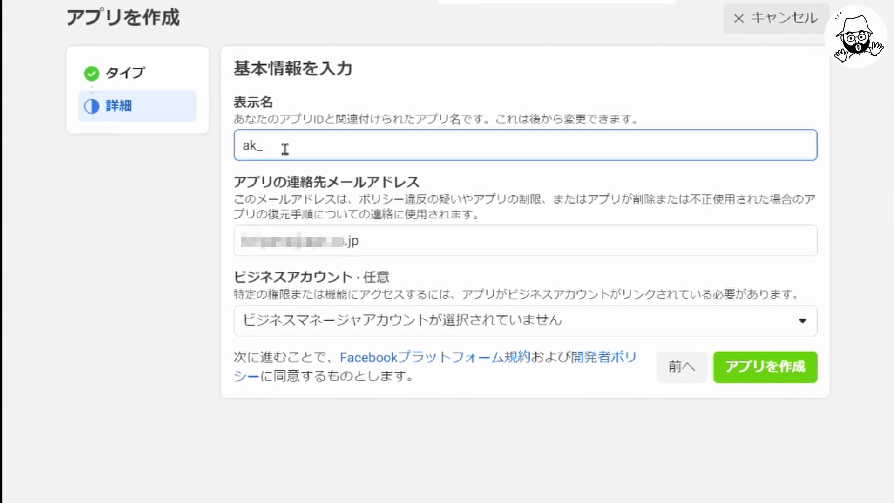
{"action": "type", "text": "o"}
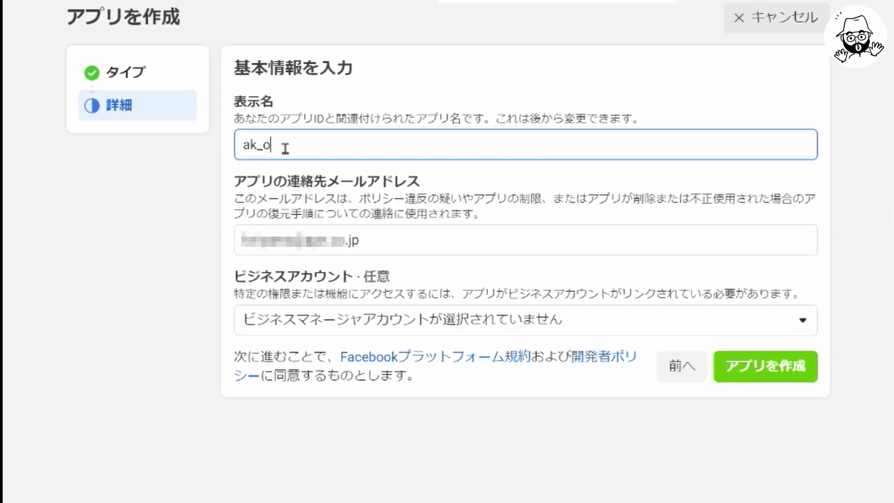
{"action": "type", "text": "gp"}
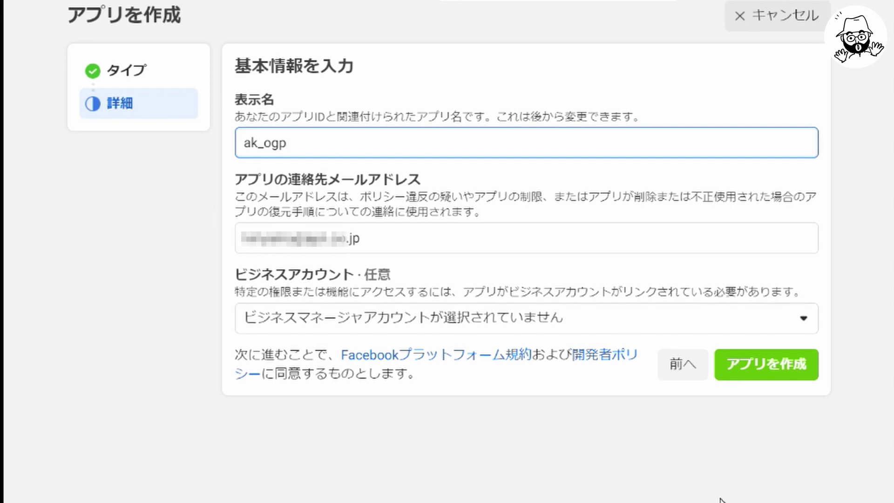
{"action": "left_click", "coordinate": [791, 368]}
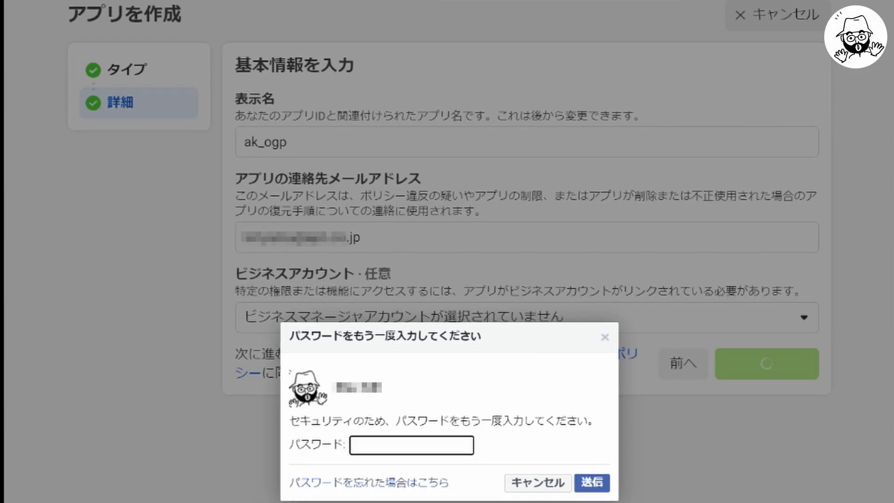
Step: Re-enter the account password to create ak_ogp, then go to 設定 > ベーシック
{"action": "type", "text": "************"}
{"action": "left_click", "coordinate": [593, 484]}
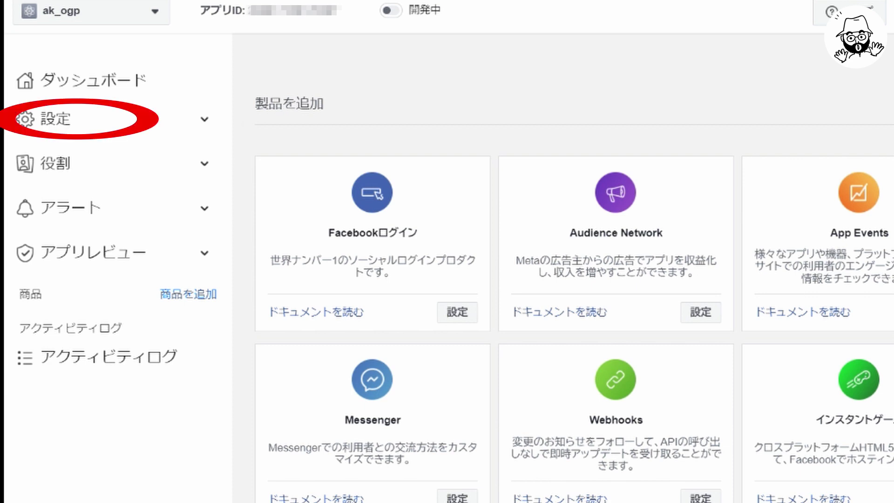
{"action": "left_click", "coordinate": [203, 119]}
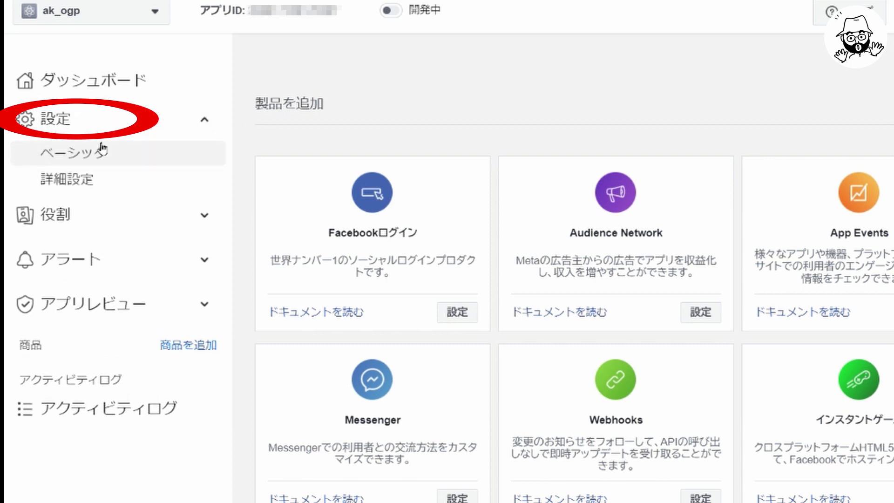
{"action": "left_click", "coordinate": [94, 157]}
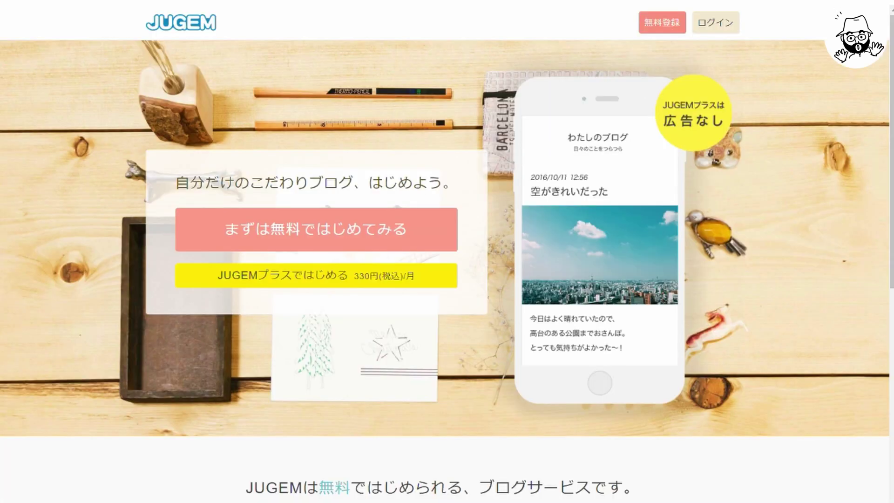
{"action": "scroll", "coordinate": [447, 251], "scroll_direction": "down", "scroll_amount": 8}
{"action": "scroll", "coordinate": [447, 252], "scroll_direction": "down", "scroll_amount": 15}
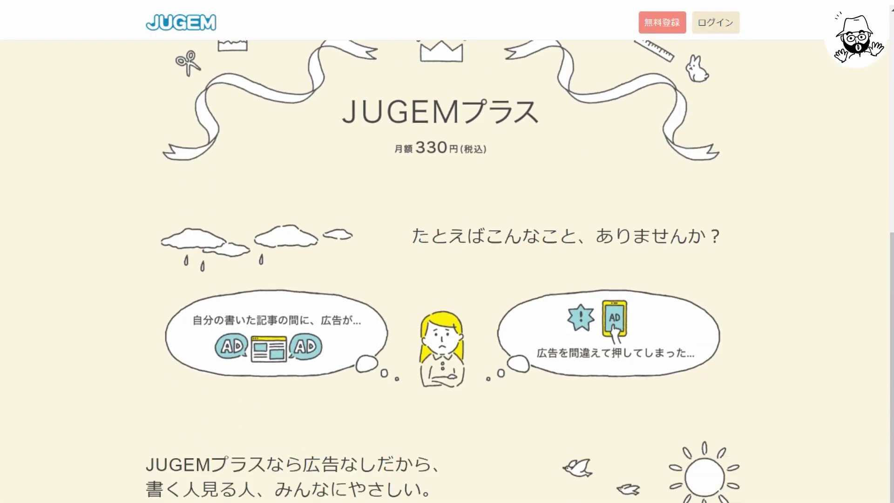
{"action": "scroll", "coordinate": [447, 251], "scroll_direction": "down", "scroll_amount": 15}
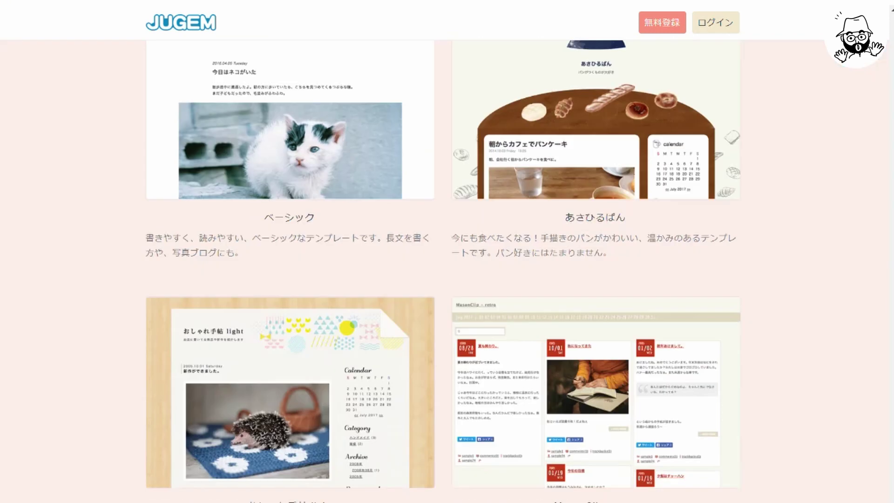
{"action": "scroll", "coordinate": [806, 488], "scroll_direction": "down", "scroll_amount": 9}
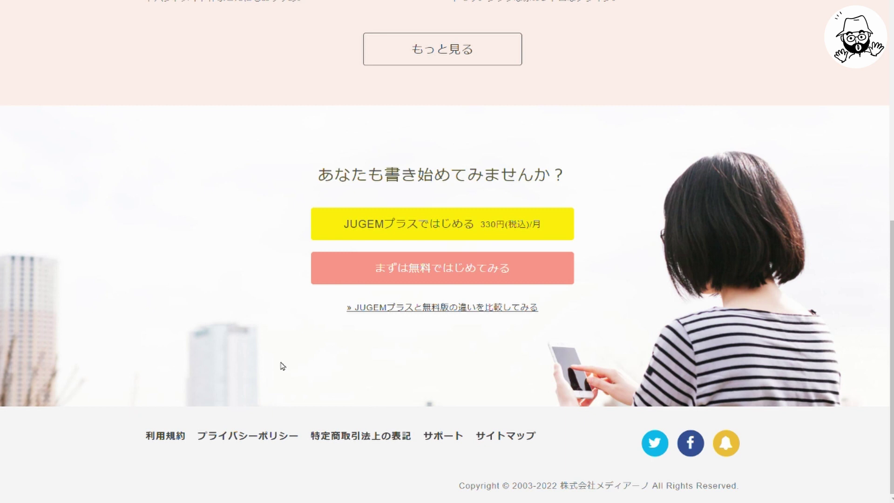
{"action": "left_click", "coordinate": [239, 436]}
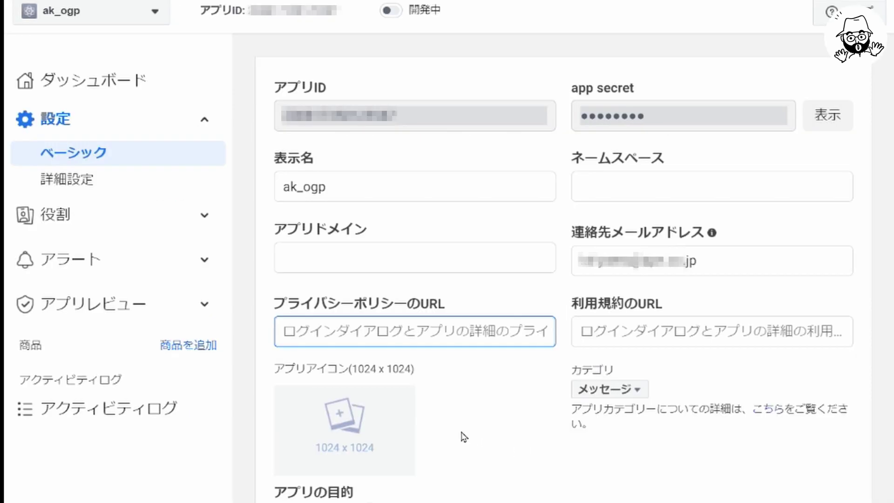
{"action": "type", "text": "https://jugem.jp/privacy"}
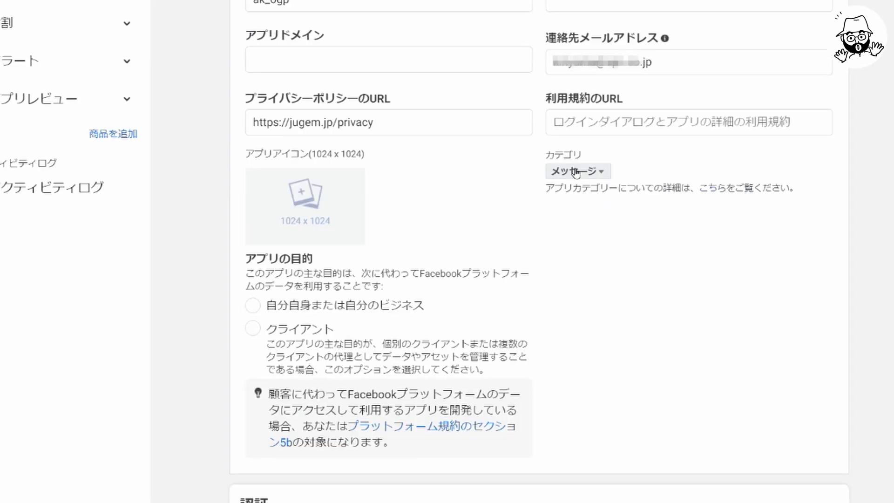
Step: Keep メッセージ as the ak_ogp app category in basic settings
{"action": "left_click", "coordinate": [611, 390]}
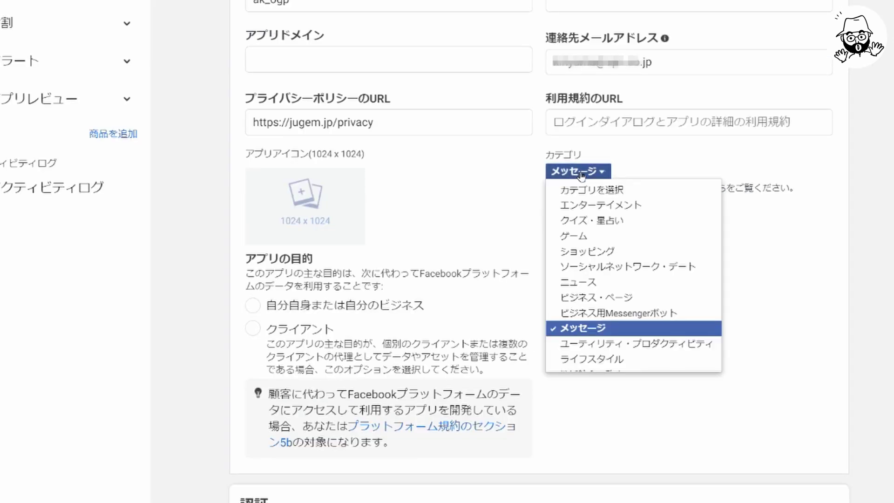
{"action": "left_click", "coordinate": [572, 329]}
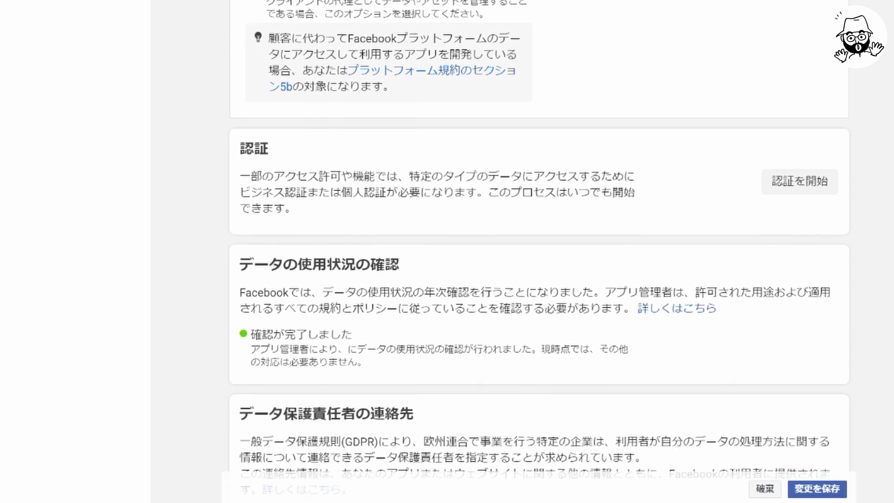
{"action": "scroll", "coordinate": [818, 446], "scroll_direction": "down", "scroll_amount": 10}
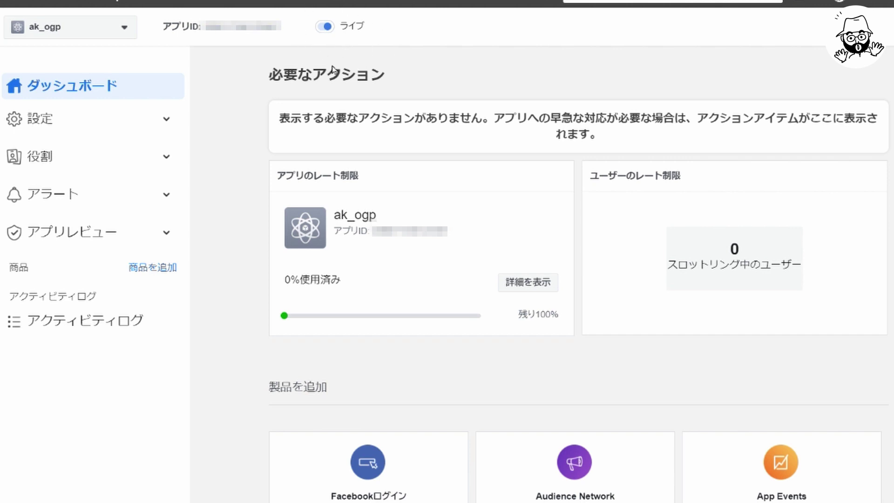
Step: Switch from the live ak_ogp dashboard to the JUGEM blog admin home page
{"action": "mouse_move", "coordinate": [334, 4]}
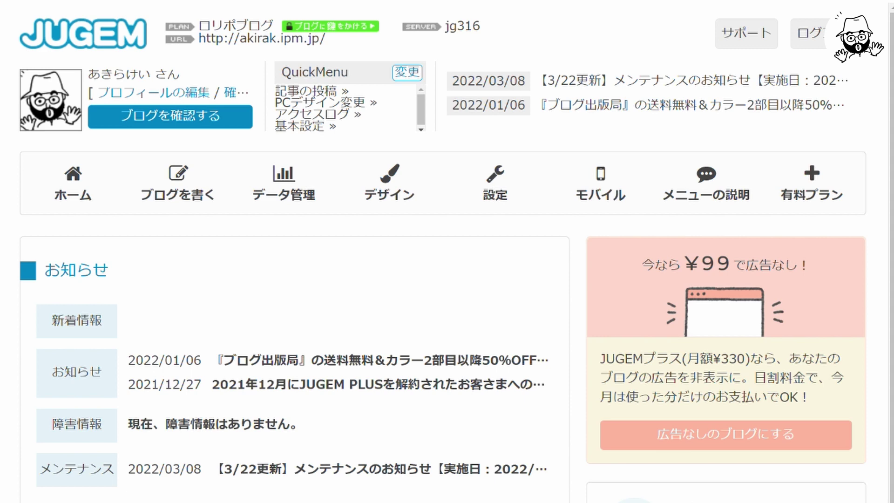
Step: Check the fb:app_id meta line in JUGEM's HTML編集フォーム, then paste the blog link into a Facebook post
{"action": "mouse_move", "coordinate": [397, 183]}
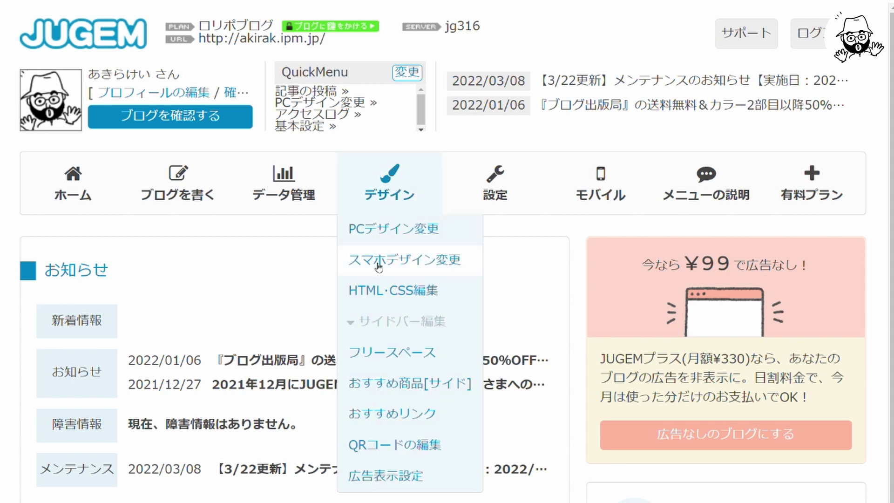
{"action": "left_click", "coordinate": [374, 293]}
{"action": "scroll", "coordinate": [375, 294], "scroll_direction": "down", "scroll_amount": 10}
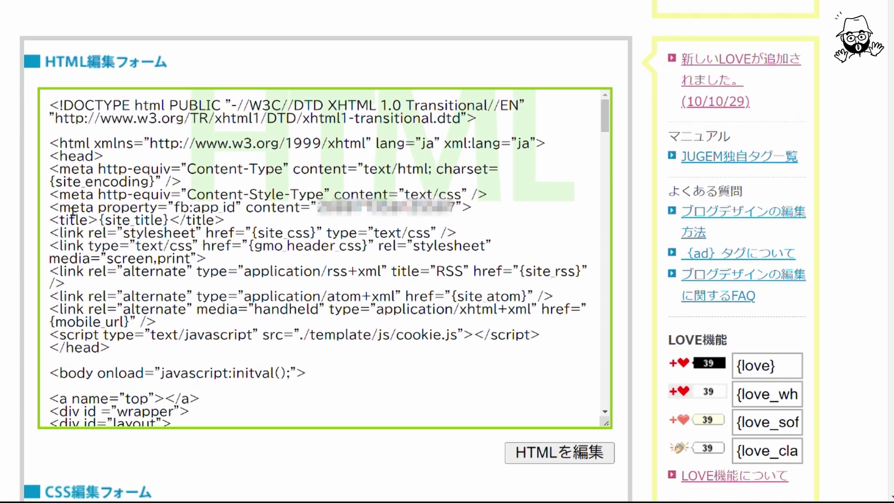
{"action": "left_click_drag", "start_coordinate": [49, 208], "coordinate": [481, 219]}
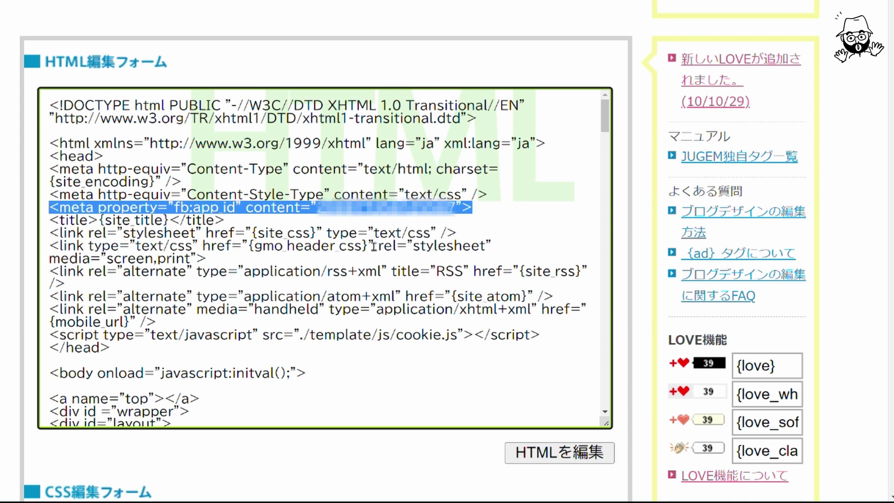
{"action": "left_click", "coordinate": [346, 391]}
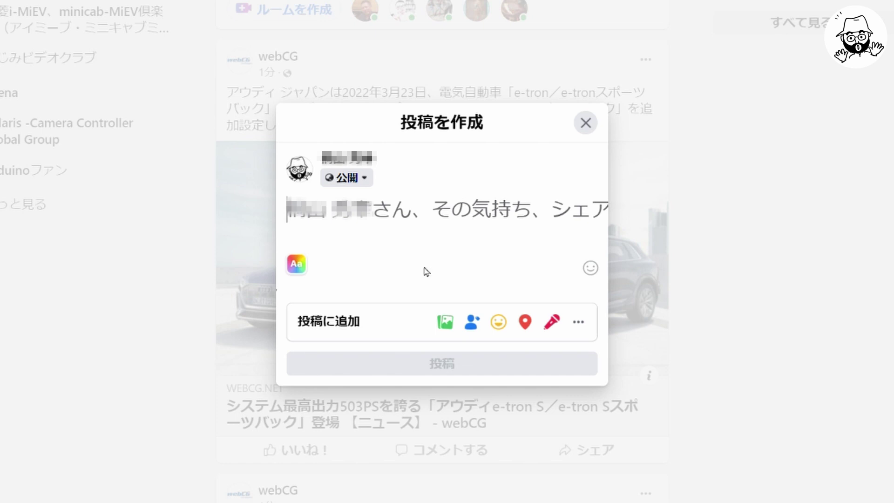
{"action": "type", "text": "http://akirak.ipm.jp/?eid=1329057"}
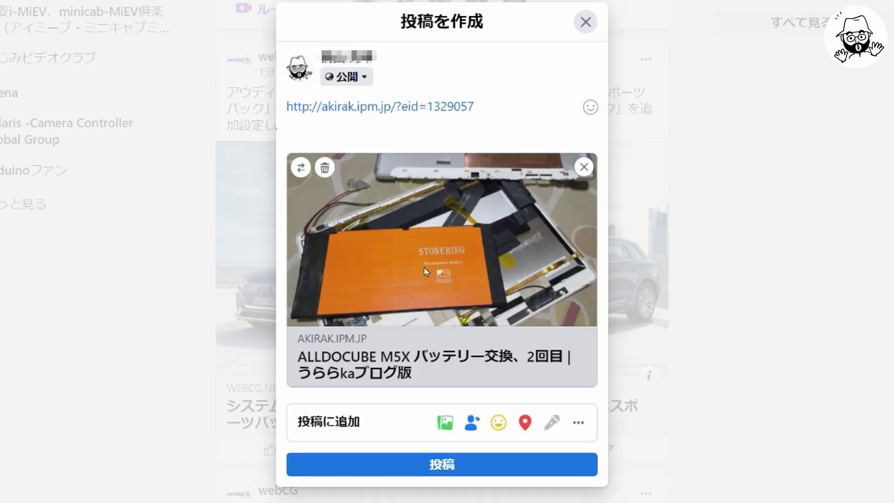